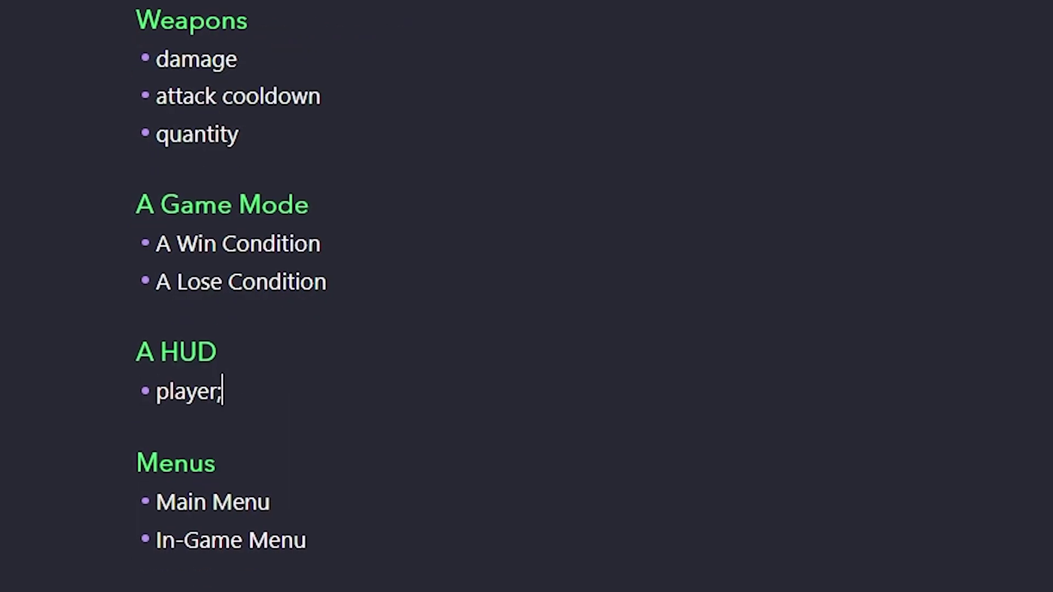
text(Character HUD### Juiciness- Sounds)
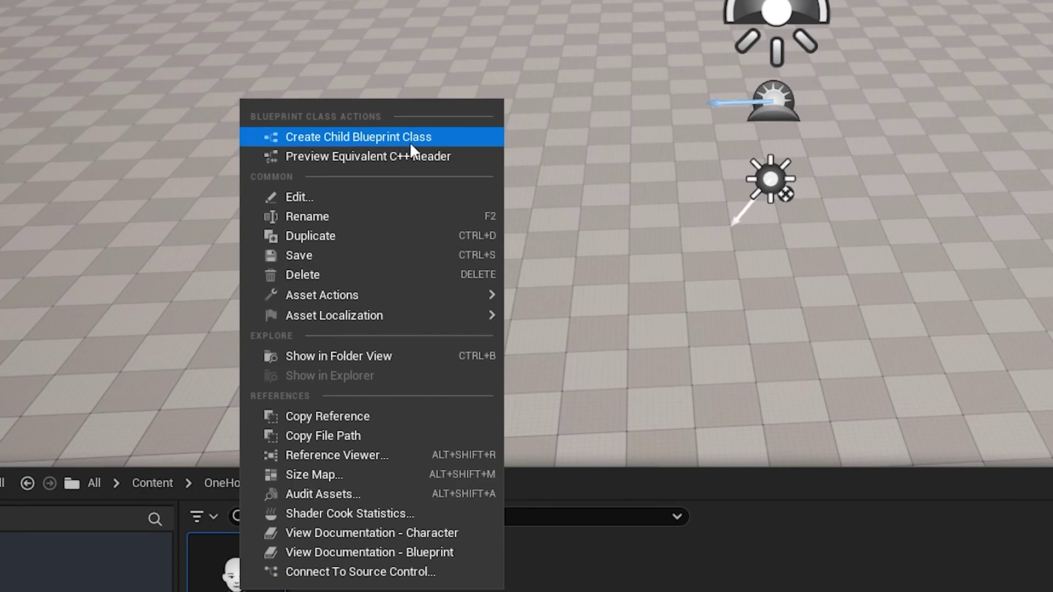
- Create child blueprint BP_PlayerCharacter, attach WeaponSlot to Mesh, and add Select Float in Set Health
click(421, 137)
text(BP)
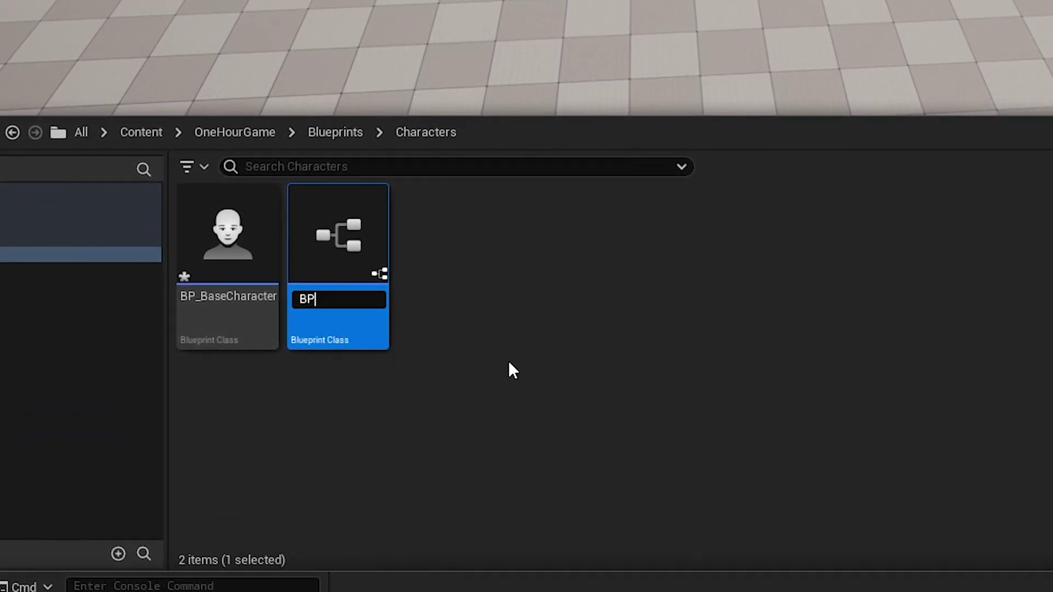
text(_PlayerCharacte)
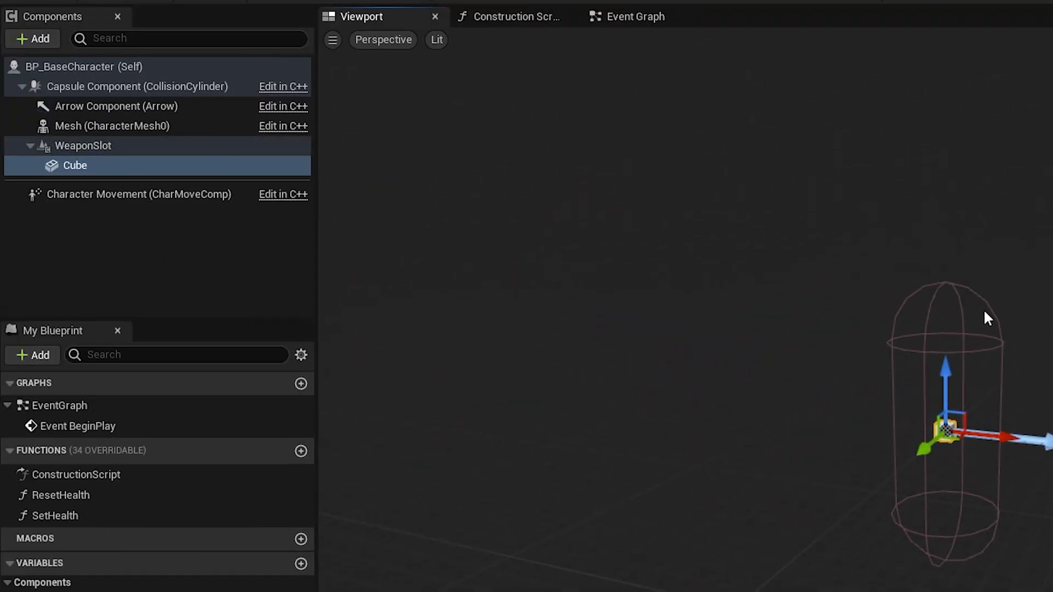
drag(85, 140, 99, 126)
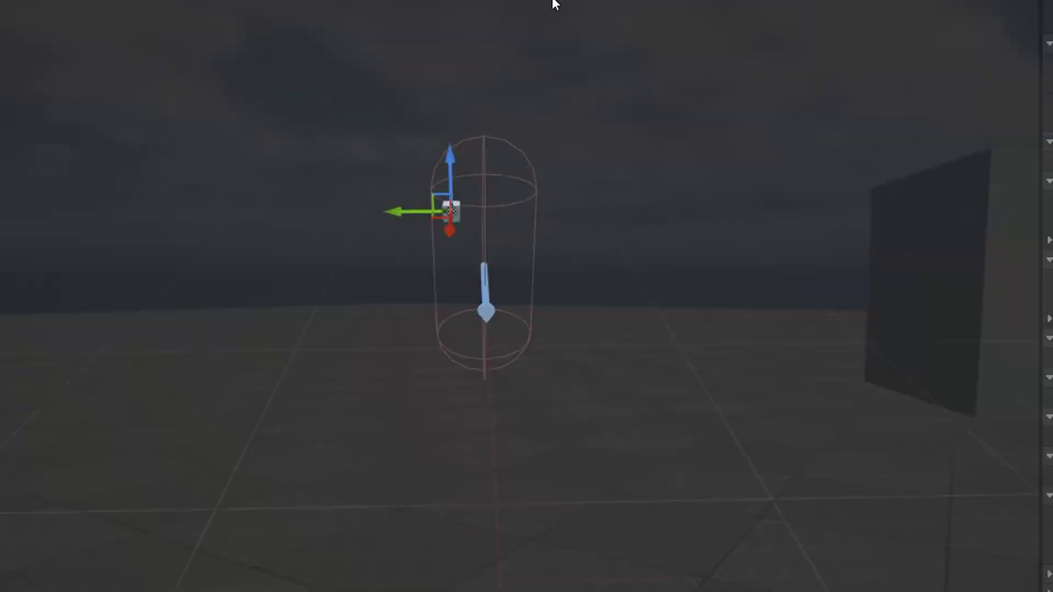
drag(469, 163, 469, 181)
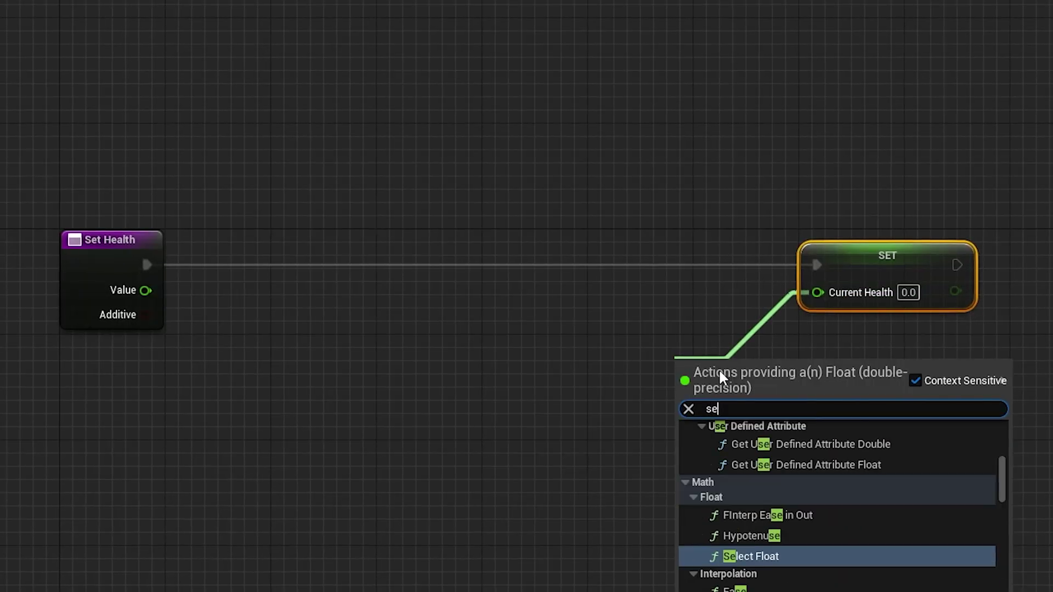
text(lect f)
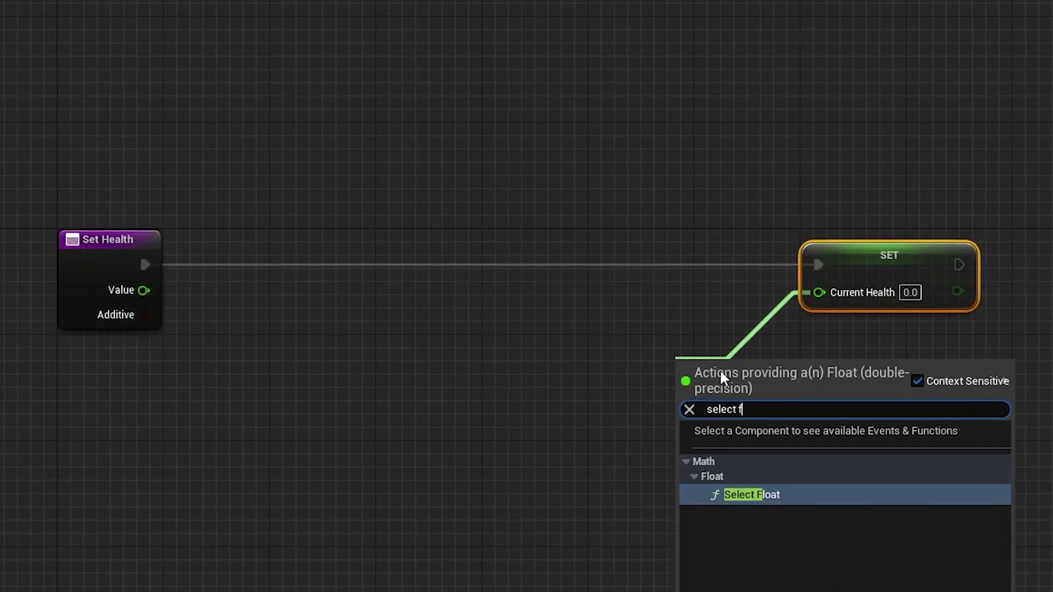
key(Return)
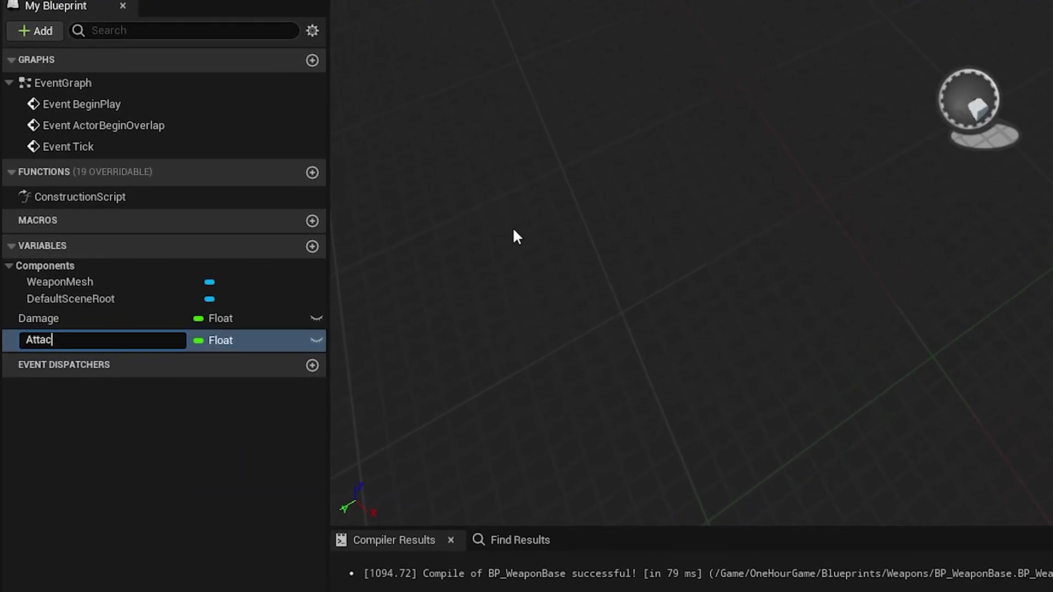
text(kCo)
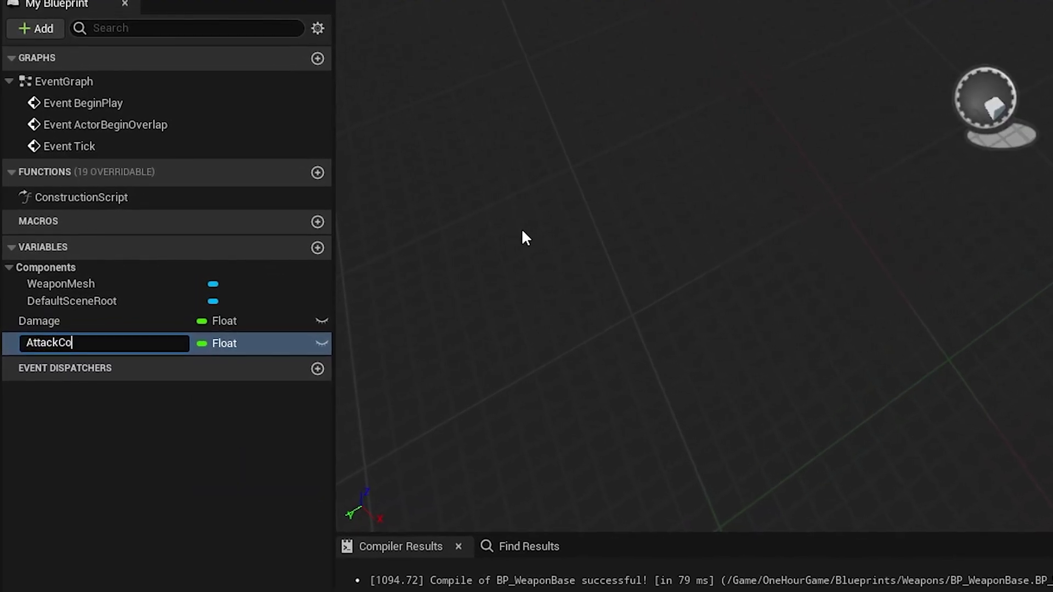
text(oldown)
- Name the AttackCooldown variable and set the WeaponMesh scale to 1, 1, 1
key(Return)
text(Qu)
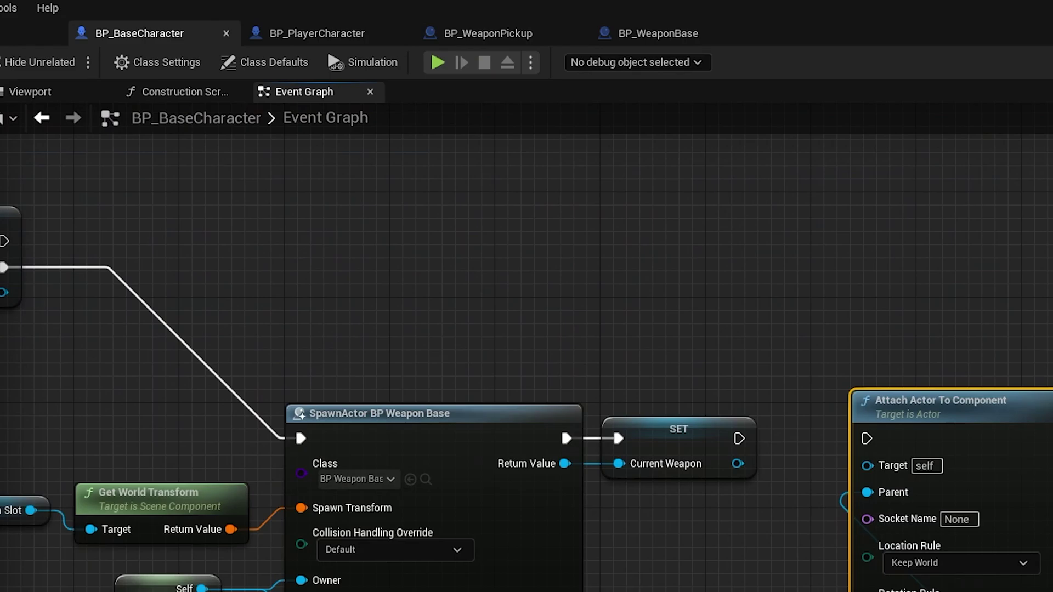
click(659, 33)
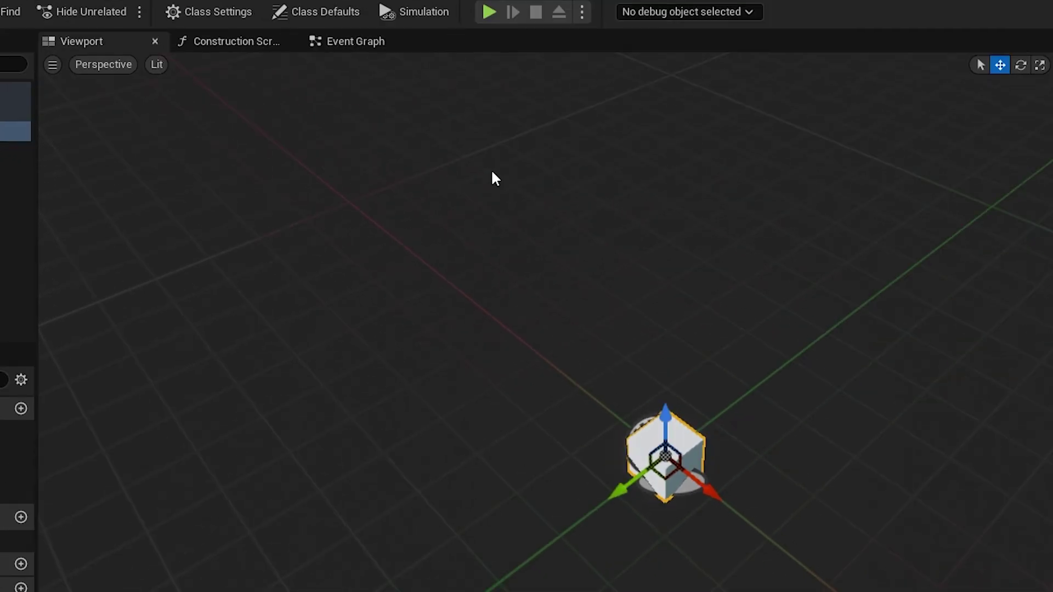
click(824, 241)
text(1)
key(Tab)
text(1)
key(Tab)
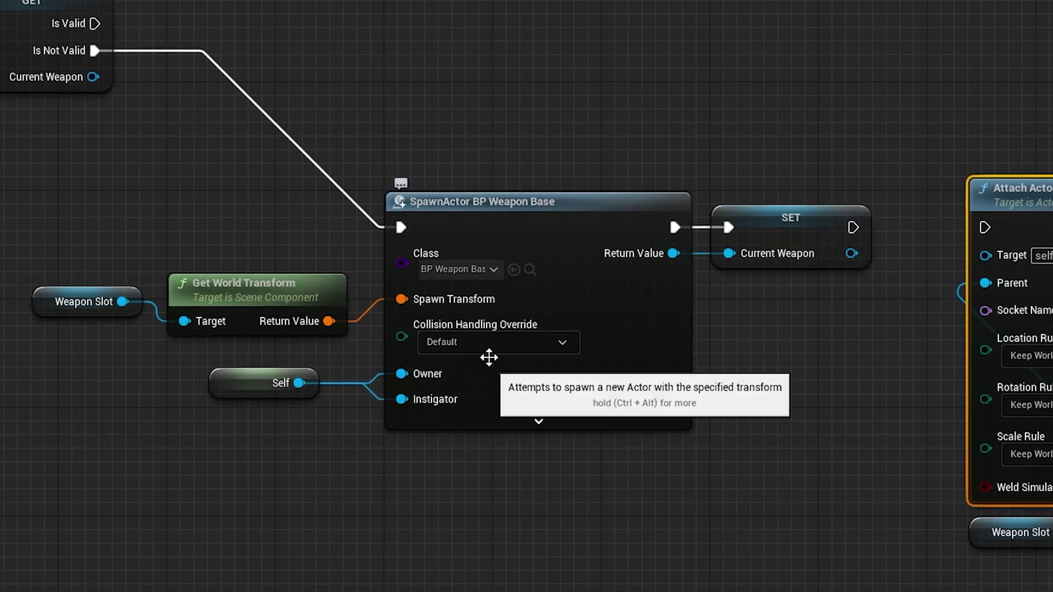
- Set SpawnActor collision handling to Always Spawn, Ignore Collisions
click(492, 344)
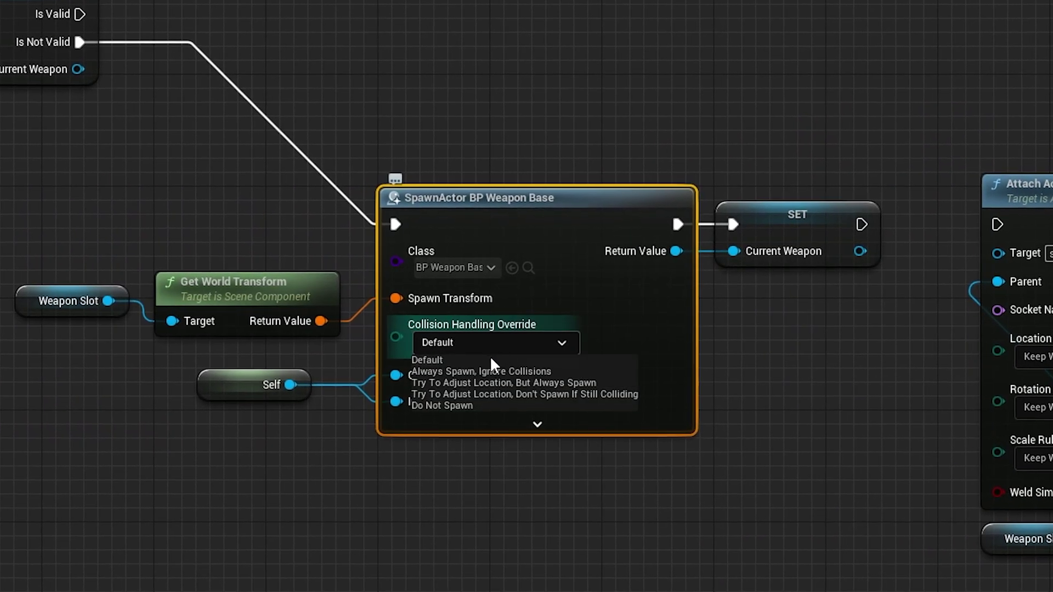
click(479, 373)
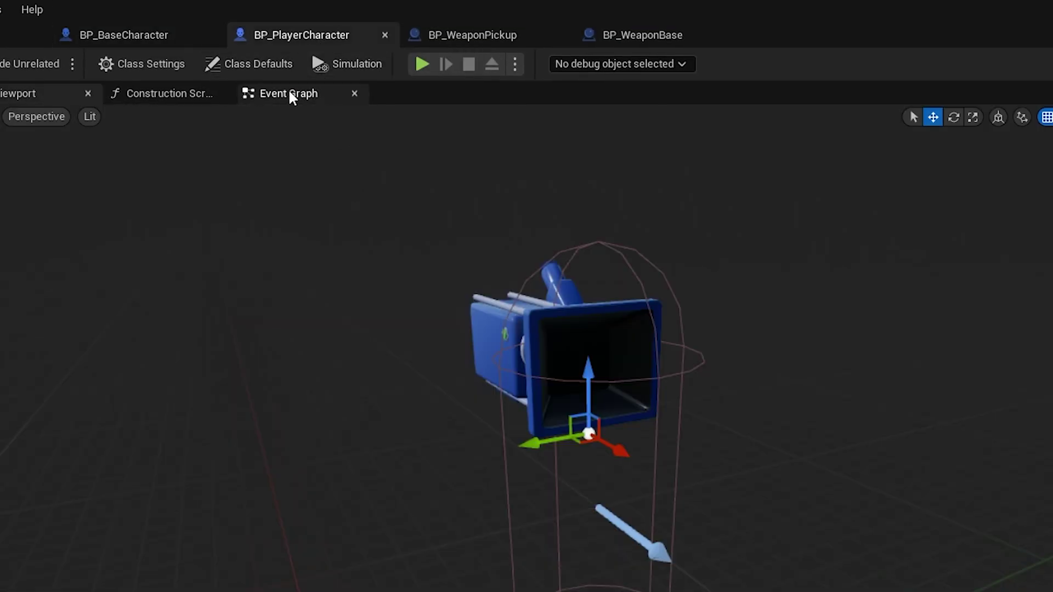
- Add a Parent: BeginPlay call and wire it into Attach Component To Component
click(290, 98)
drag(464, 240, 683, 157)
right_click(303, 280)
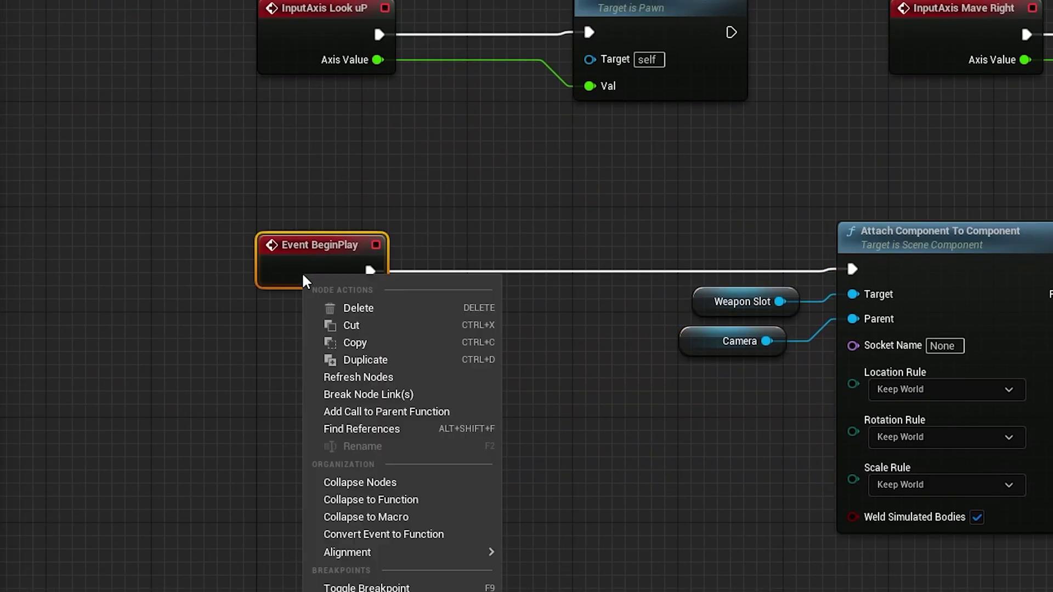
click(416, 412)
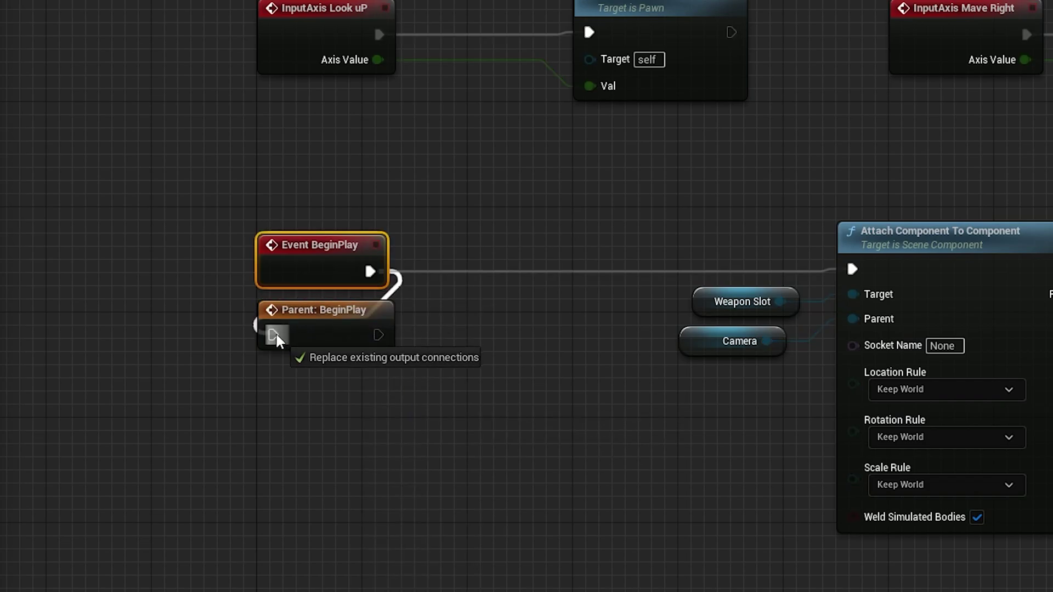
drag(536, 269, 852, 269)
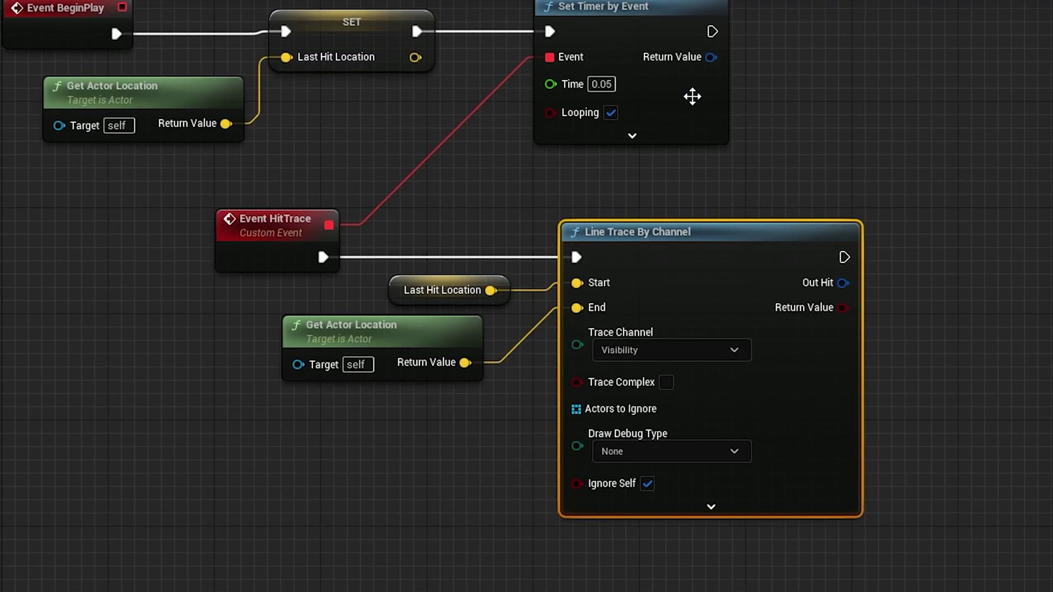
text(set h)
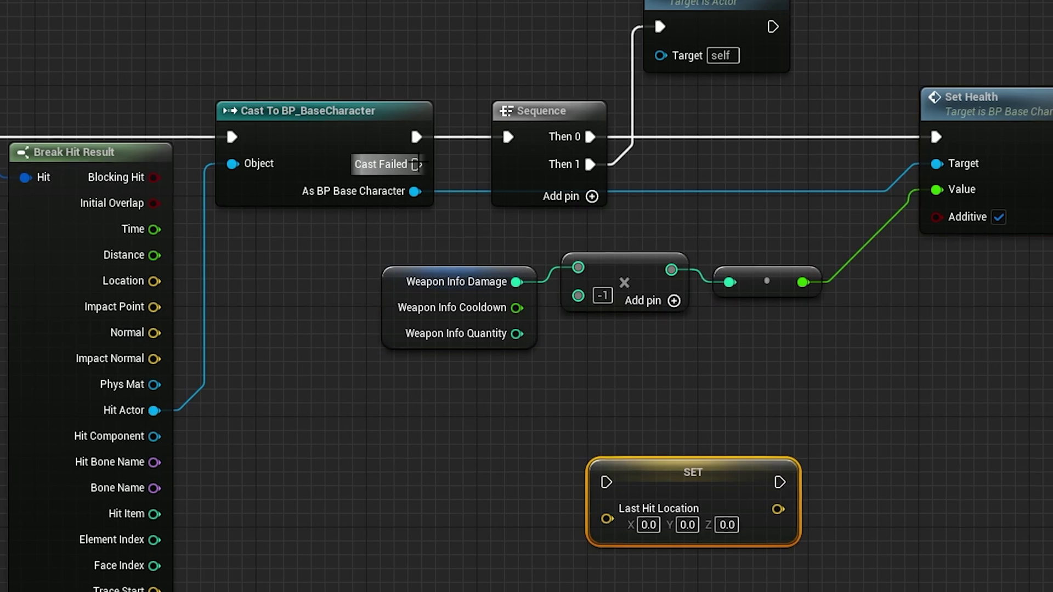
- Move the Last Hit Location setter node lower left in the graph
drag(706, 510, 609, 553)
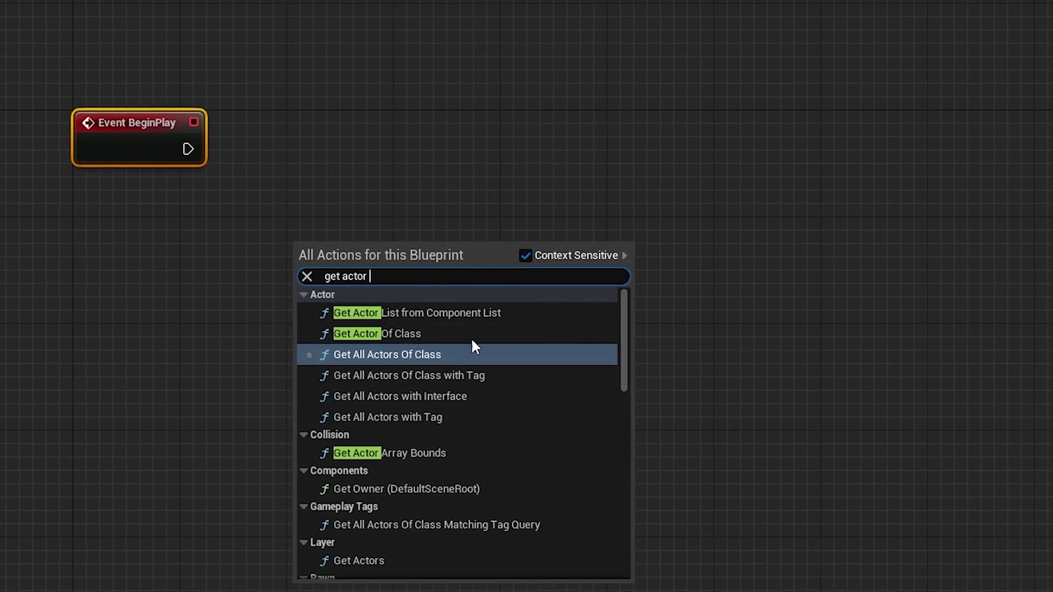
- Get the BP Spawn Manager actor and check the incremented Kill Count >= Required Kills
click(445, 333)
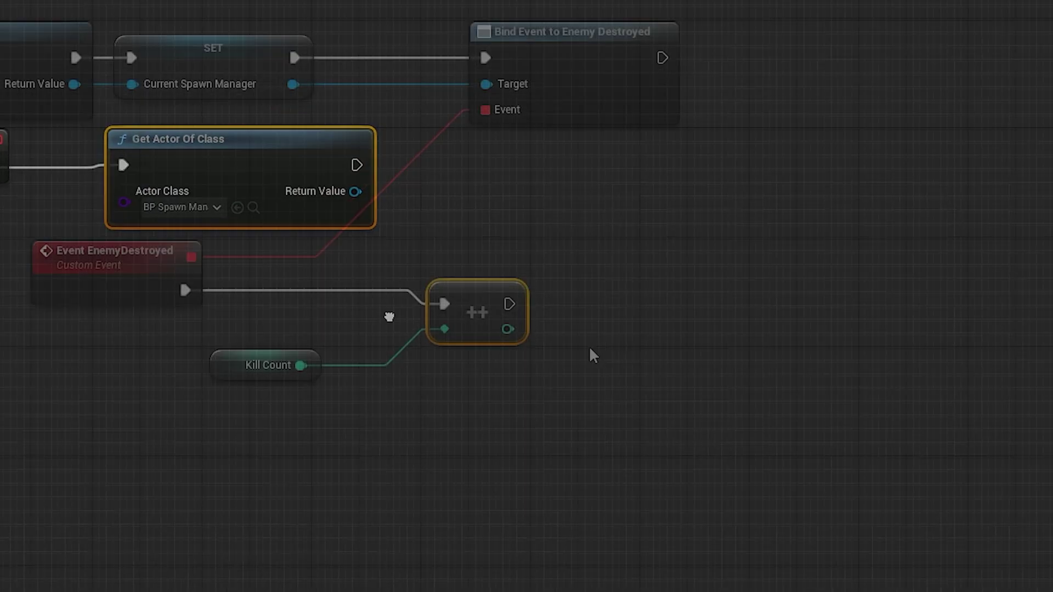
drag(517, 325, 632, 332)
text(>=)
key(Return)
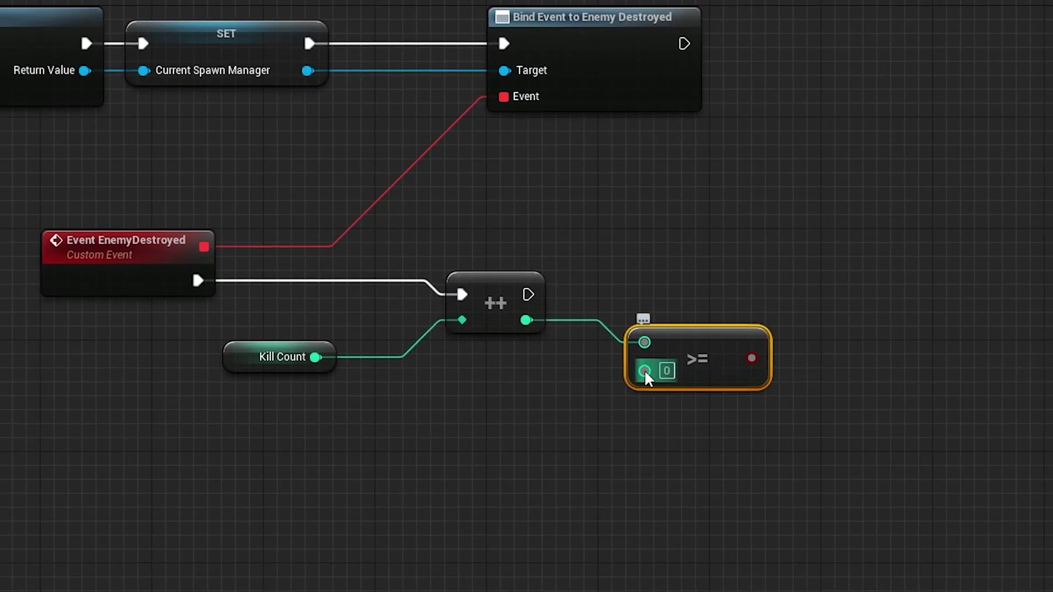
drag(642, 369, 477, 511)
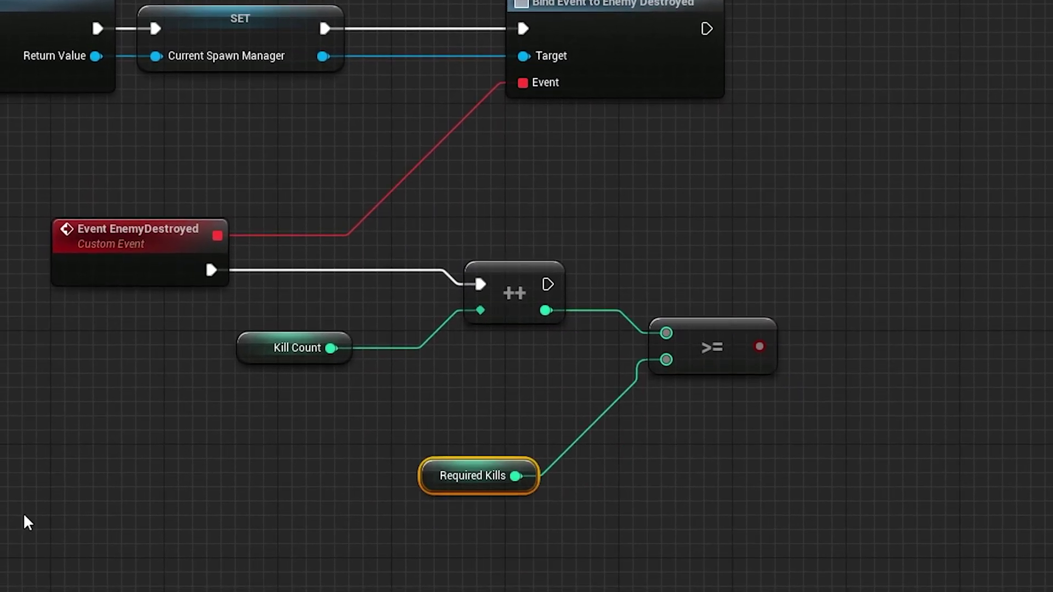